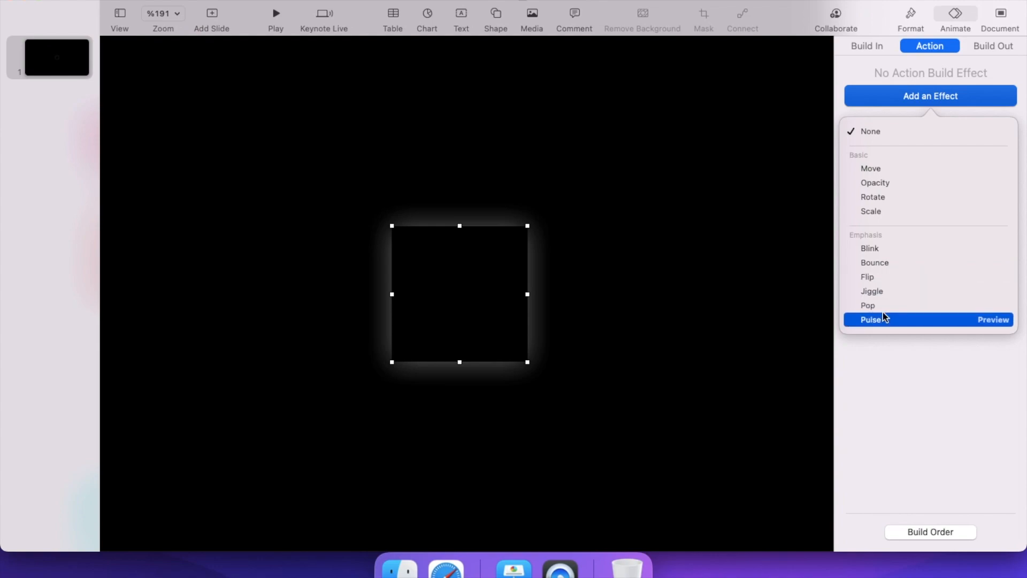
Add a Pop action effect to the square and set its duration to 0.7 s
{"action": "left_click", "coordinate": [894, 304]}
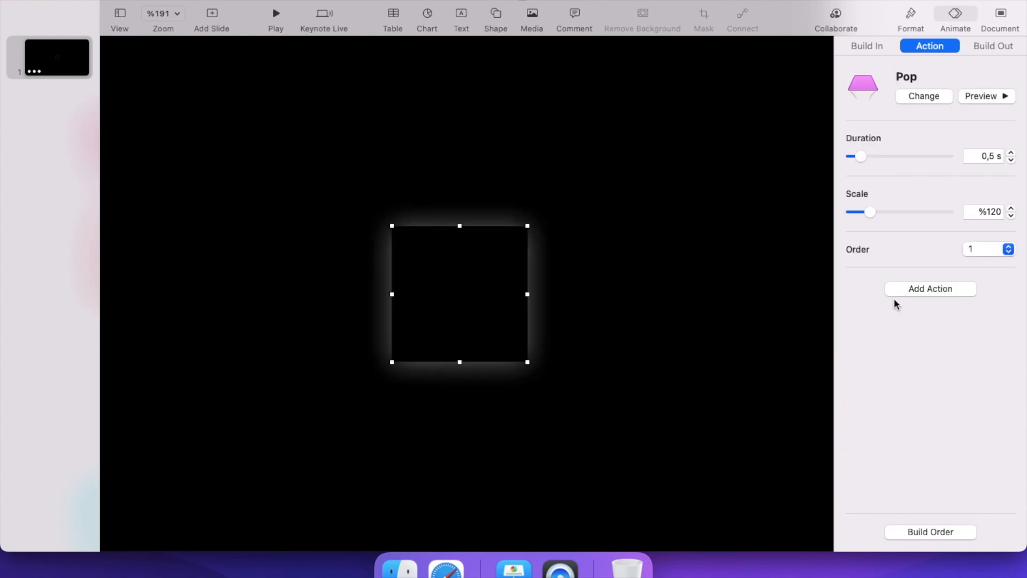
{"action": "left_click", "coordinate": [1012, 153]}
{"action": "left_click", "coordinate": [1012, 153]}
Set the square's Pop build to start After Transition in the build order
{"action": "left_click", "coordinate": [951, 533]}
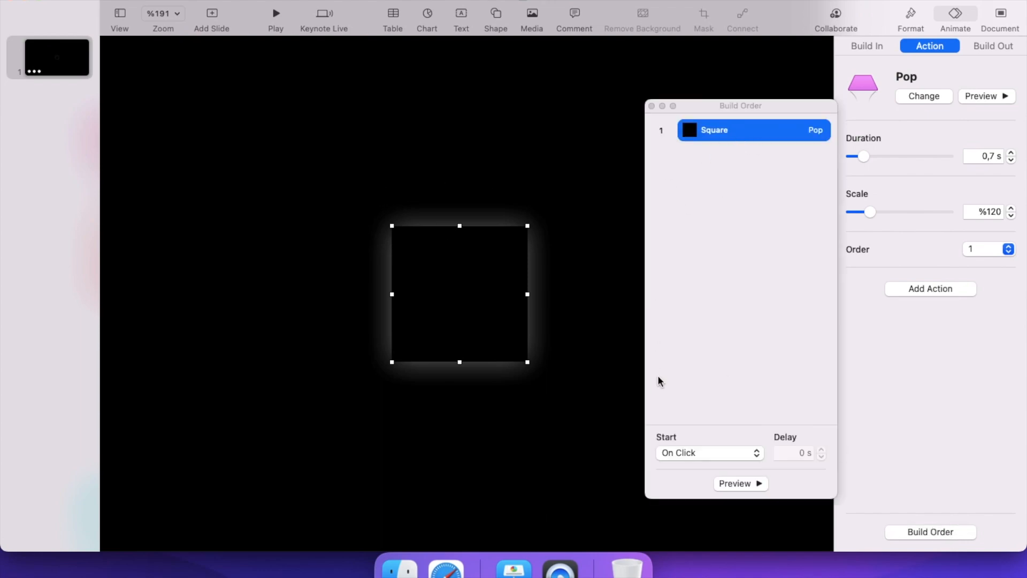
{"action": "left_click", "coordinate": [692, 454]}
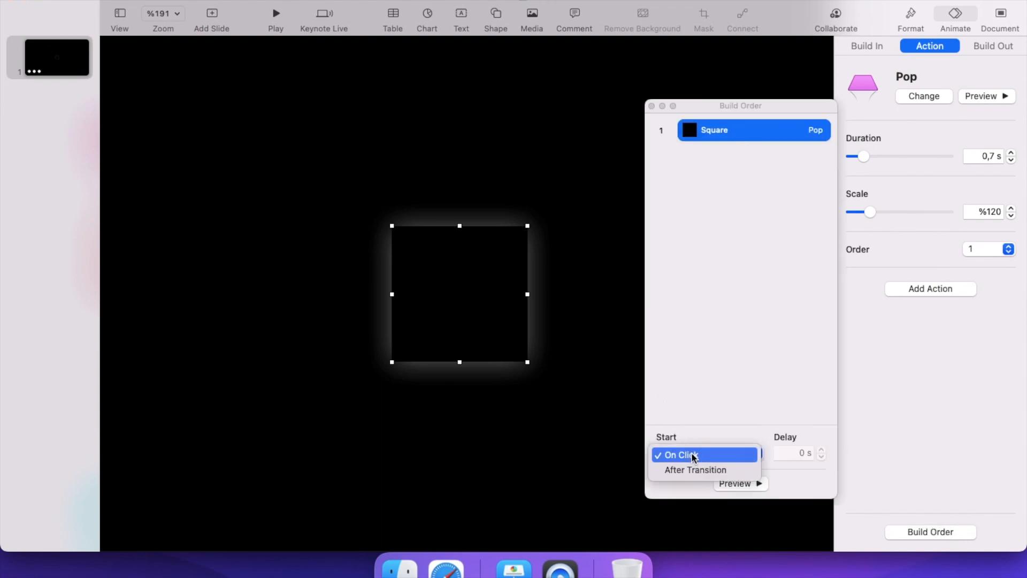
{"action": "left_click", "coordinate": [694, 470]}
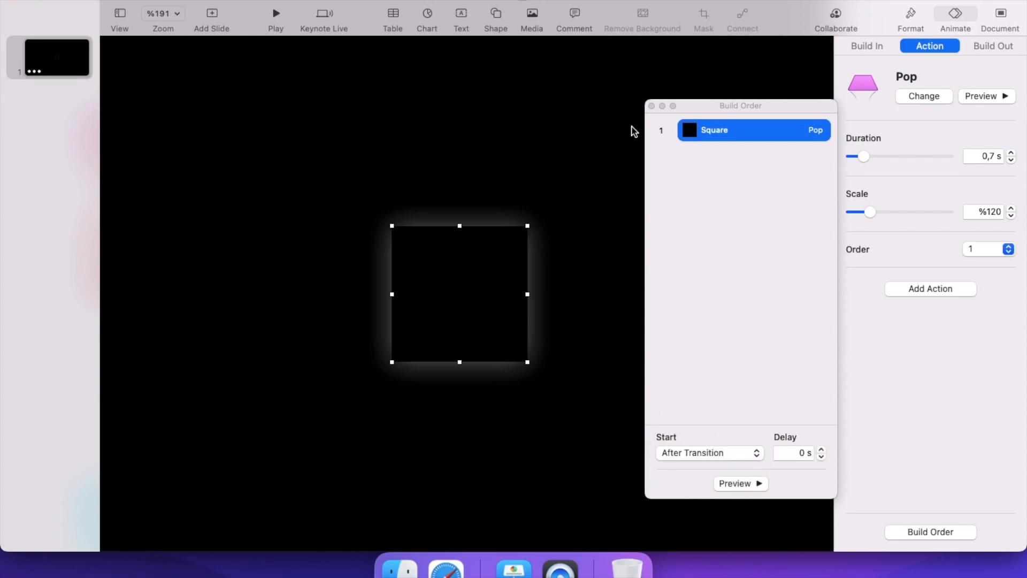
{"action": "left_click", "coordinate": [651, 105]}
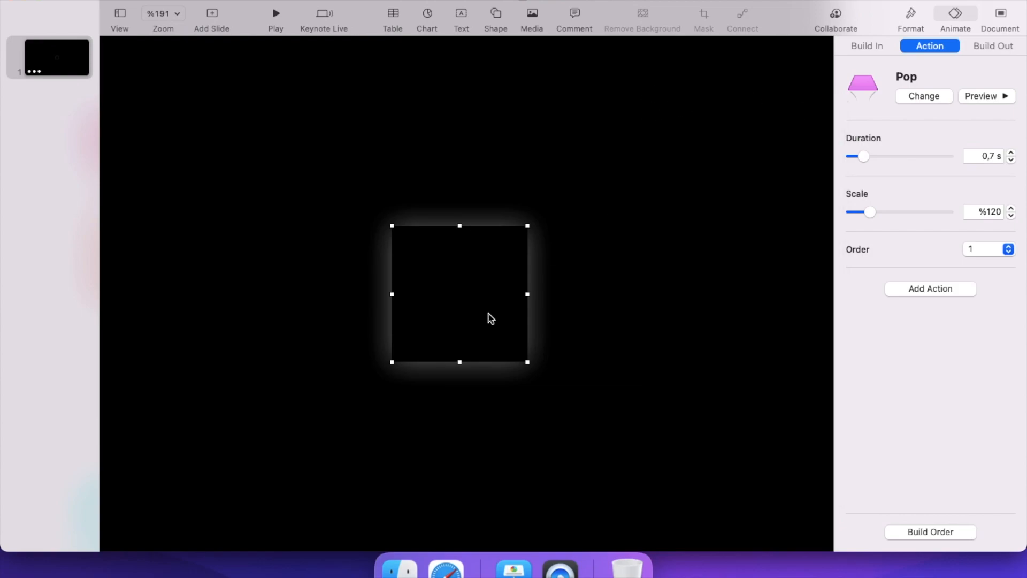
Duplicate the square and align the copy exactly over the original
{"action": "right_click", "coordinate": [433, 294]}
{"action": "left_click", "coordinate": [485, 427]}
{"action": "left_click_drag", "start_coordinate": [484, 332], "coordinate": [468, 314]}
Resize the copy to 125 × 125 pt with proportions constrained and center it behind the original square
{"action": "left_click", "coordinate": [914, 16]}
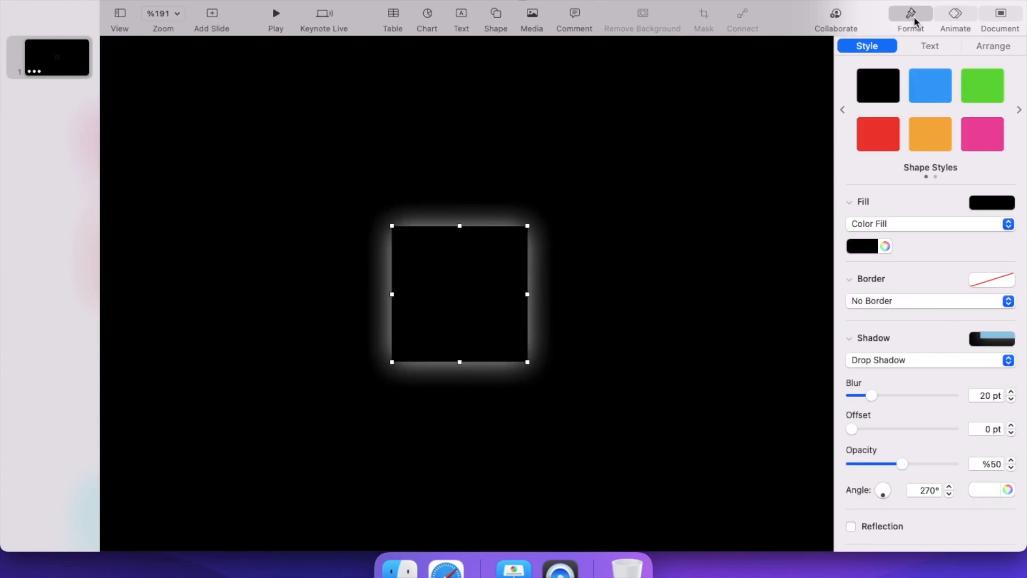
{"action": "left_click", "coordinate": [956, 19]}
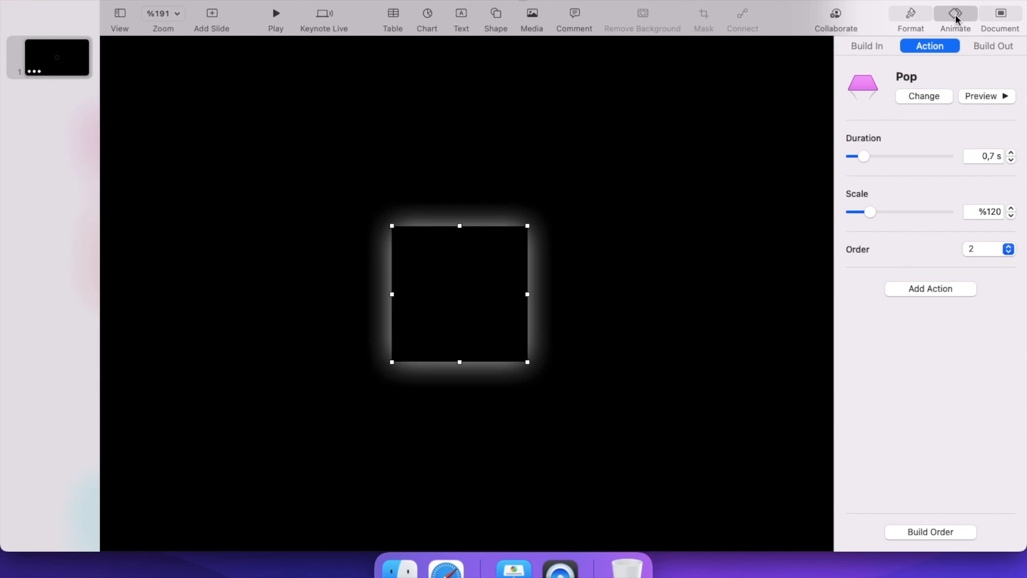
{"action": "left_click", "coordinate": [911, 17]}
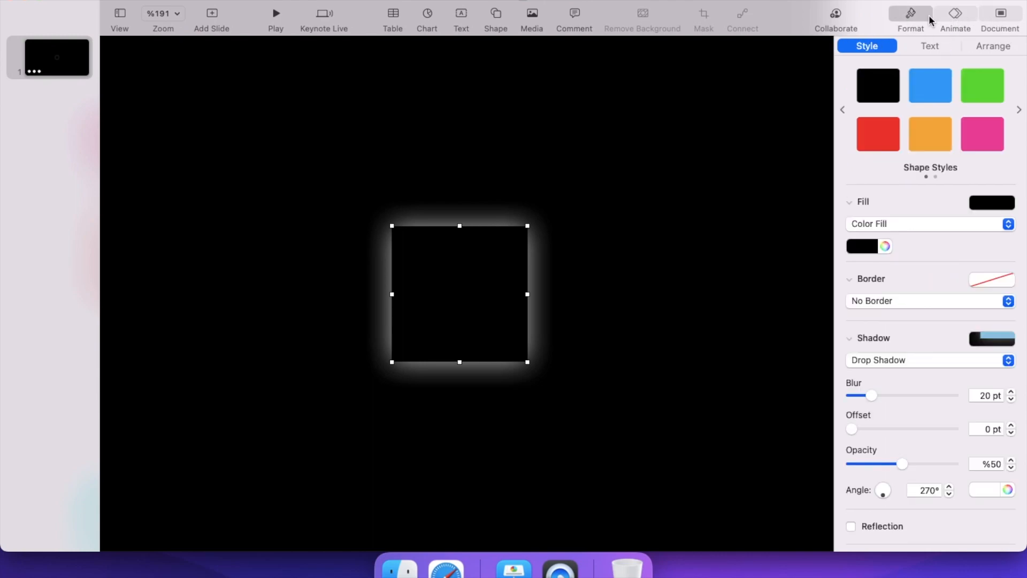
{"action": "left_click", "coordinate": [987, 47]}
{"action": "left_click", "coordinate": [901, 188]}
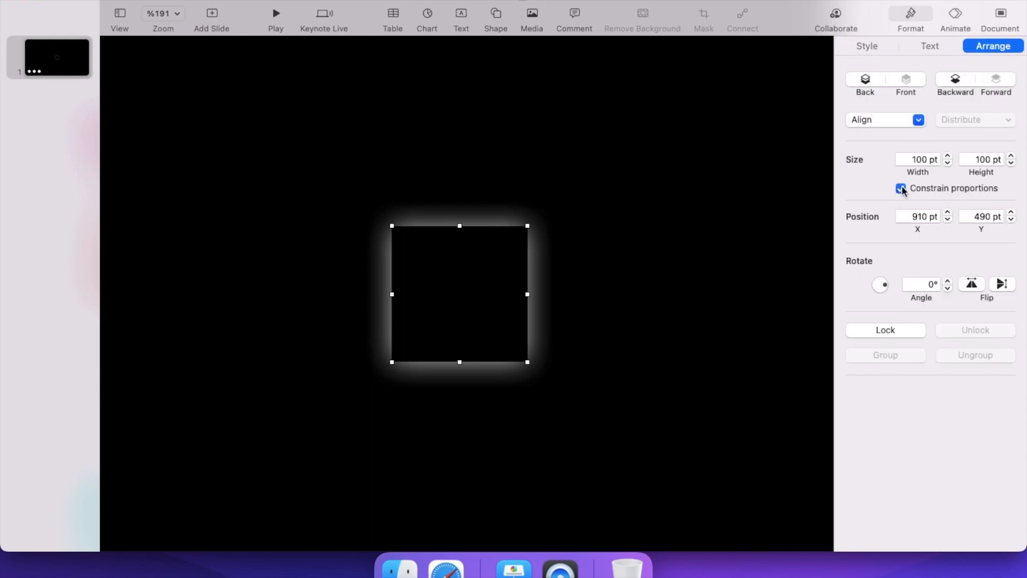
{"action": "left_click", "coordinate": [949, 156]}
{"action": "left_click_drag", "start_coordinate": [949, 155], "coordinate": [950, 157]}
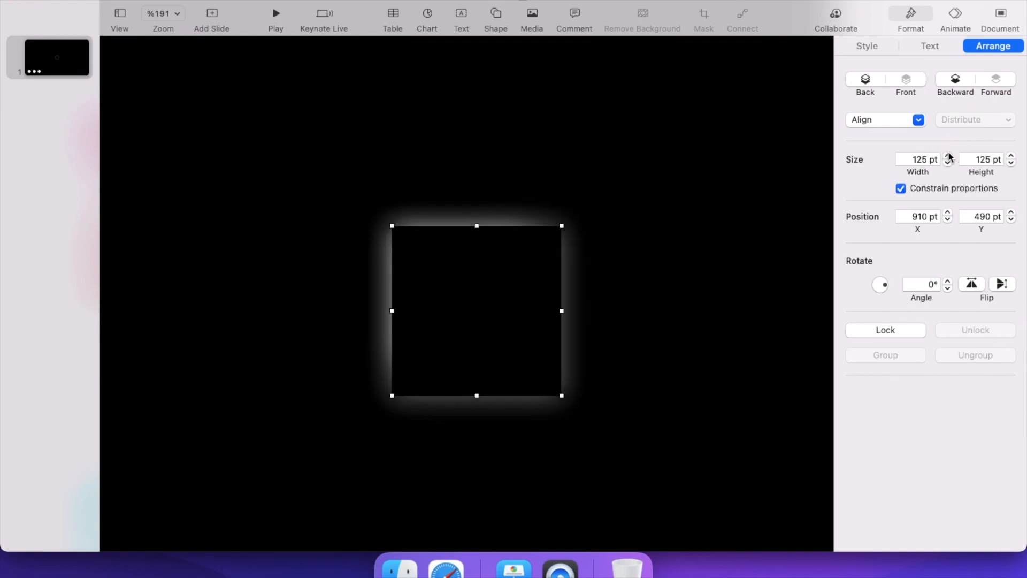
{"action": "mouse_move", "coordinate": [481, 340]}
{"action": "left_mouse_down"}
{"action": "mouse_move", "coordinate": [468, 337]}
{"action": "mouse_move", "coordinate": [470, 325]}
{"action": "left_mouse_up"}
{"action": "left_click", "coordinate": [954, 78]}
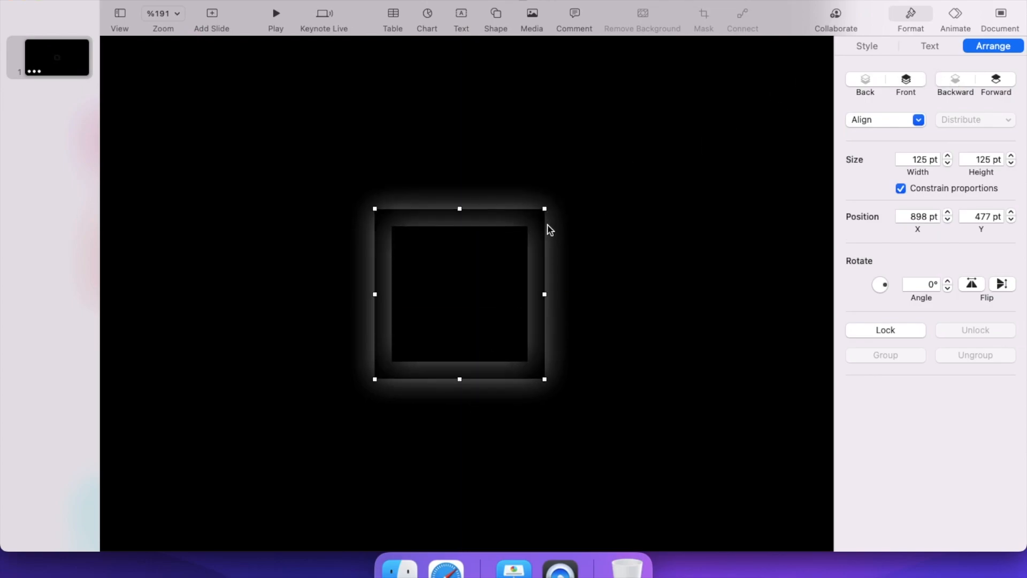
Choose the start timing for the 125 pt square's Pop build and preview the animation
{"action": "left_click", "coordinate": [956, 13]}
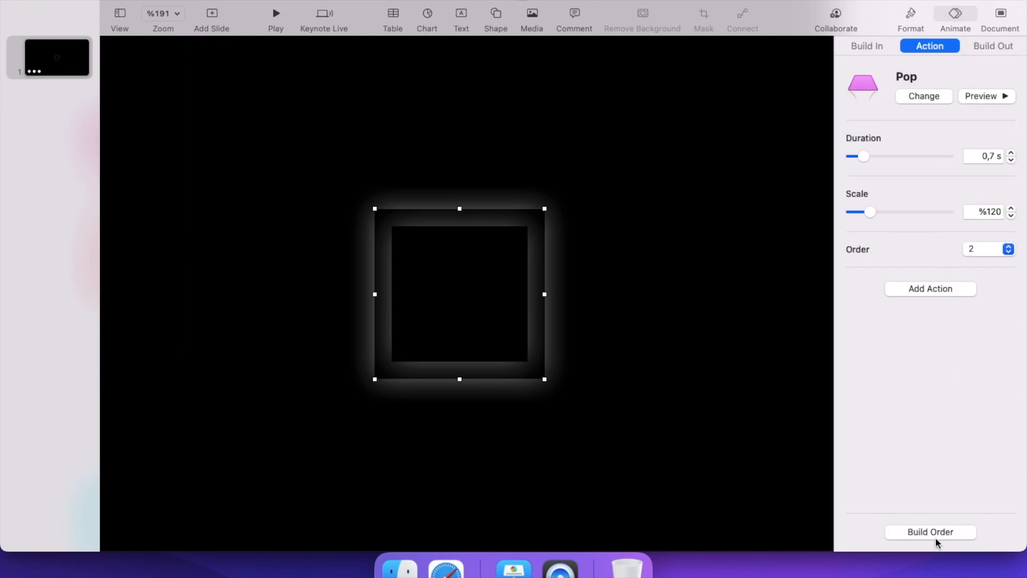
{"action": "left_click", "coordinate": [940, 534]}
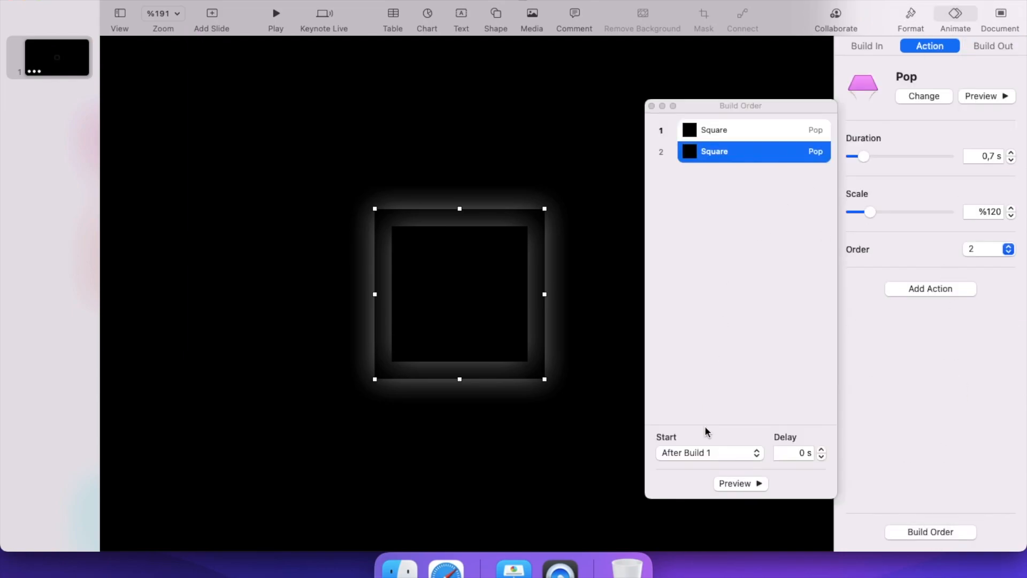
{"action": "left_click", "coordinate": [702, 453]}
{"action": "left_click", "coordinate": [694, 467]}
{"action": "left_click", "coordinate": [733, 482]}
{"action": "left_click", "coordinate": [652, 106]}
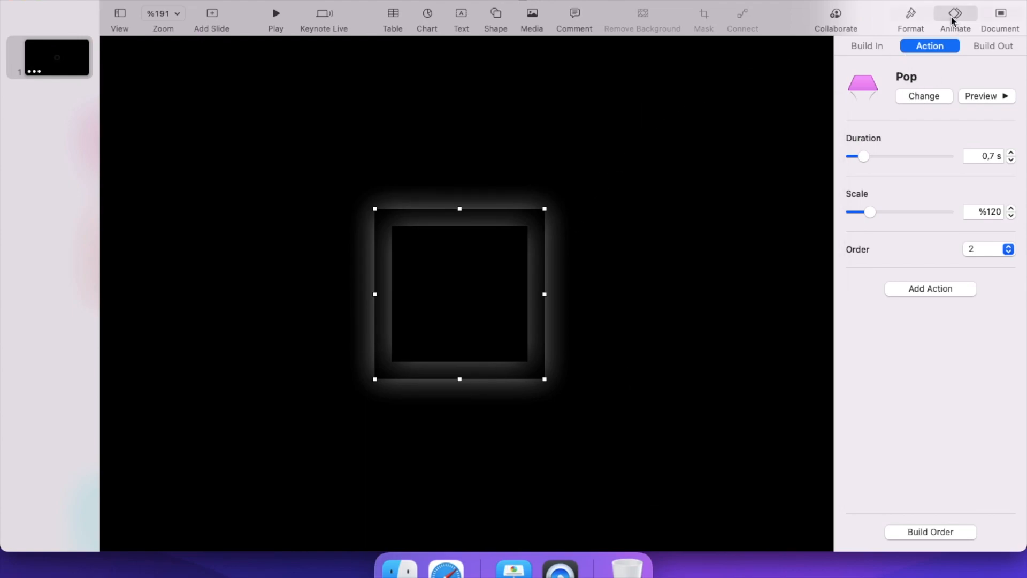
Duplicate the 125 pt square and align the copy exactly over it
{"action": "left_click", "coordinate": [911, 19]}
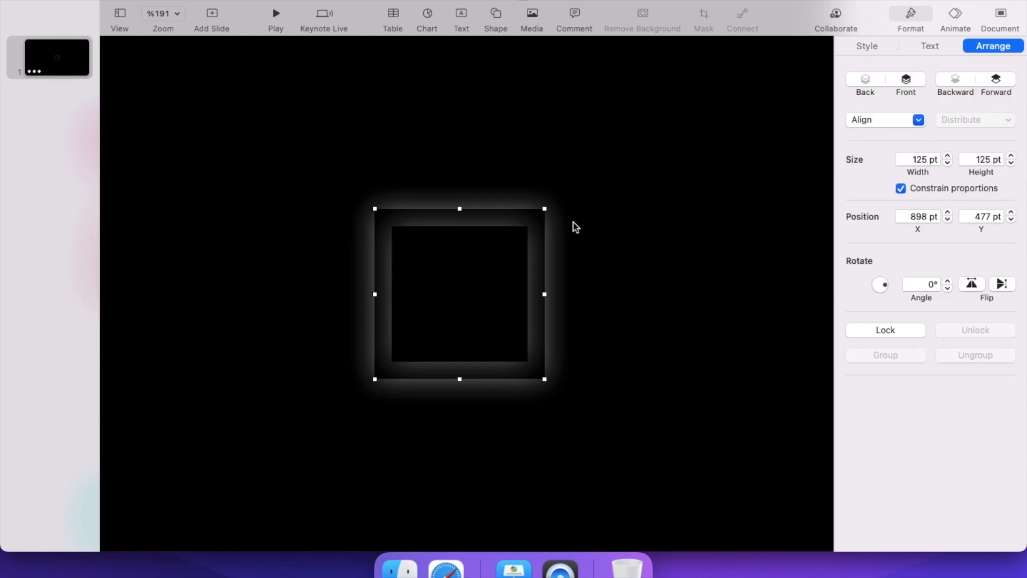
{"action": "right_click", "coordinate": [543, 261]}
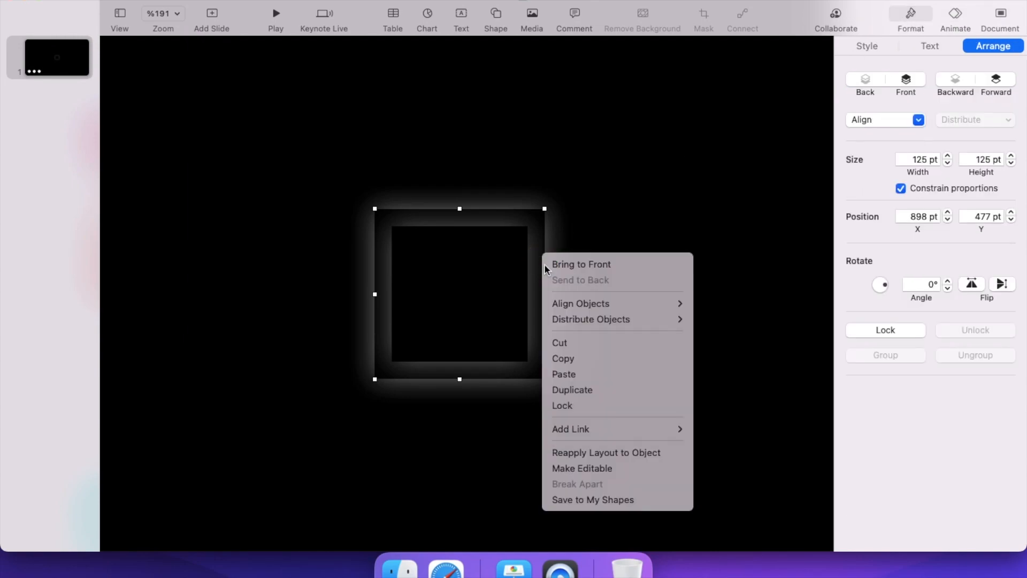
{"action": "left_click", "coordinate": [587, 385]}
{"action": "left_click_drag", "start_coordinate": [548, 328], "coordinate": [534, 314]}
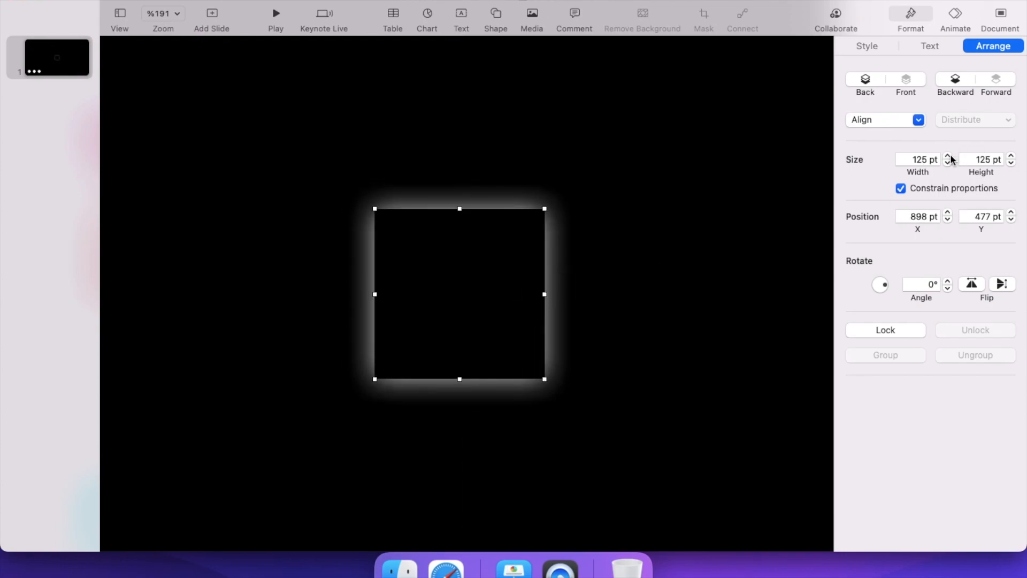
Resize the copy to 150 × 150 pt and center it behind the two smaller squares
{"action": "left_click", "coordinate": [949, 156]}
{"action": "left_click_drag", "start_coordinate": [949, 156], "coordinate": [949, 155]}
{"action": "left_click_drag", "start_coordinate": [535, 314], "coordinate": [516, 298]}
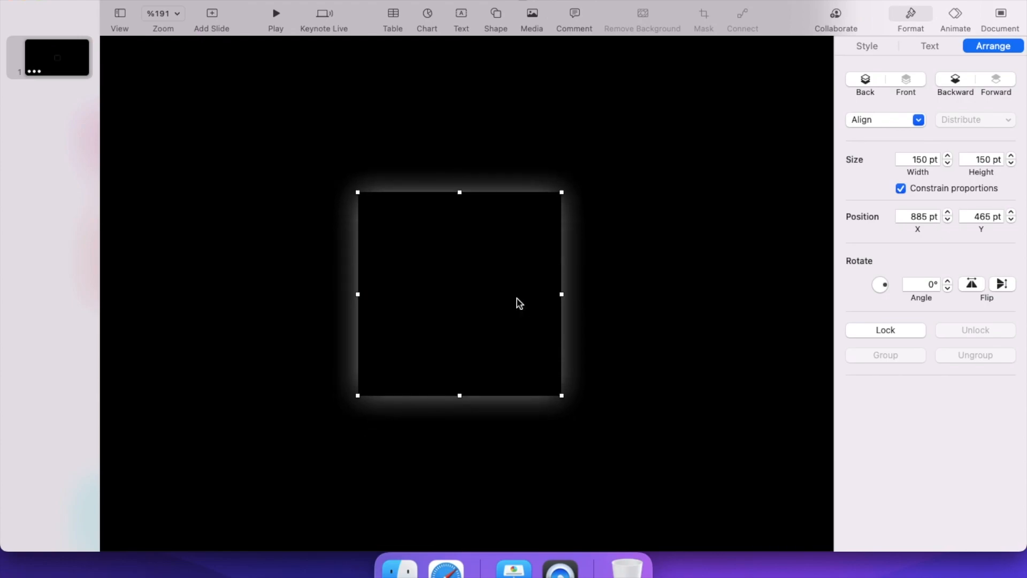
{"action": "left_click", "coordinate": [961, 81]}
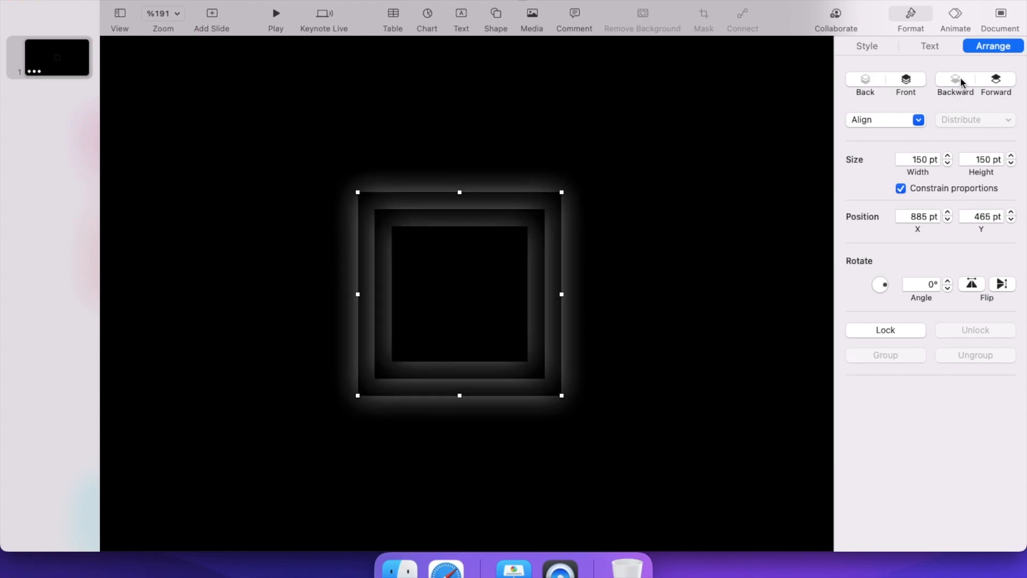
Duplicate the 150 pt square and align the copy exactly over it
{"action": "right_click", "coordinate": [564, 222]}
{"action": "left_click", "coordinate": [608, 355]}
{"action": "left_click_drag", "start_coordinate": [555, 308], "coordinate": [544, 306]}
Resize the copy to 175 × 175 pt and center it behind the three smaller squares
{"action": "left_click_drag", "start_coordinate": [947, 158], "coordinate": [946, 157]}
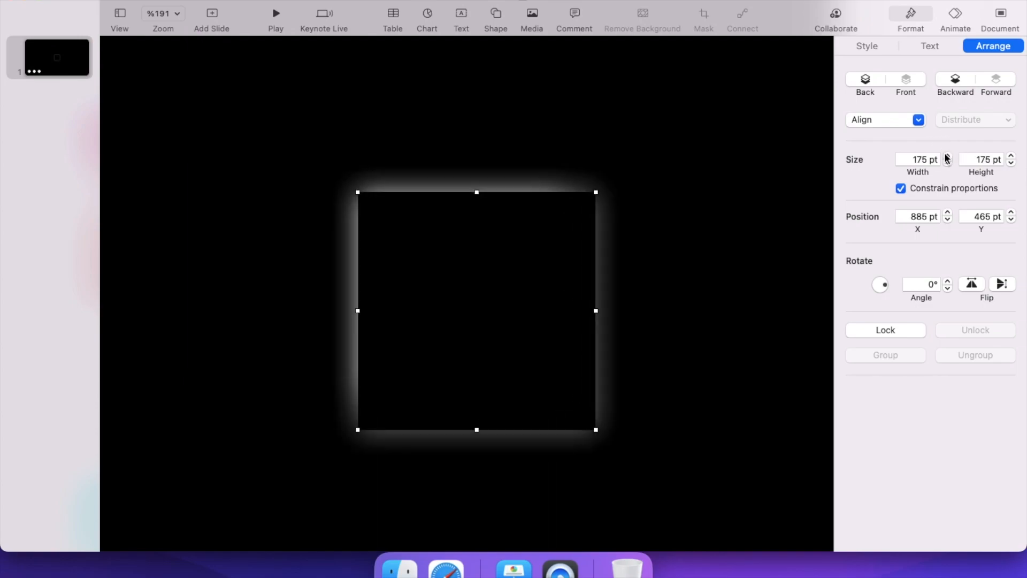
{"action": "mouse_move", "coordinate": [520, 310]}
{"action": "left_mouse_down"}
{"action": "mouse_move", "coordinate": [504, 307]}
{"action": "mouse_move", "coordinate": [505, 297]}
{"action": "left_mouse_up"}
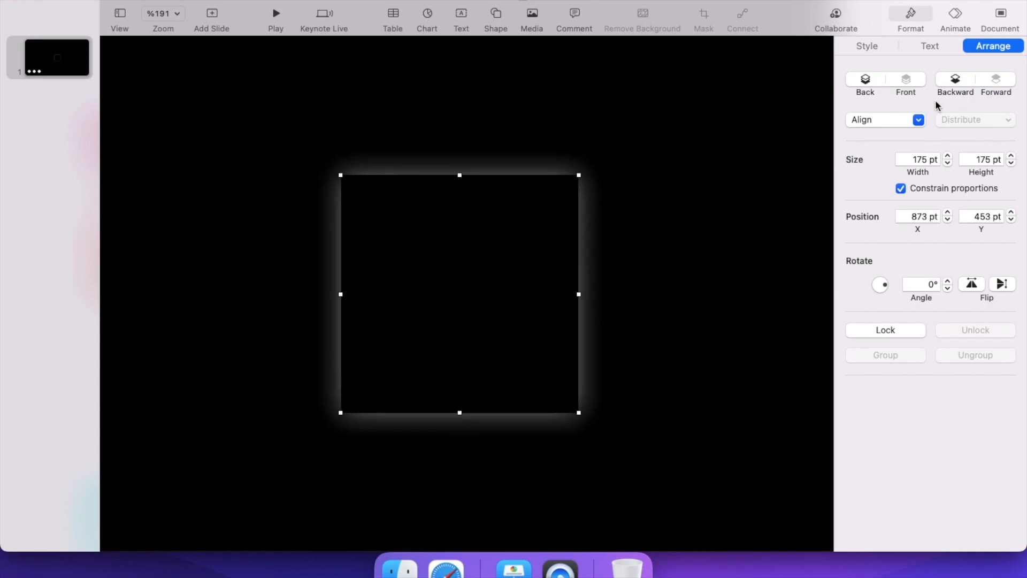
{"action": "left_click", "coordinate": [959, 79]}
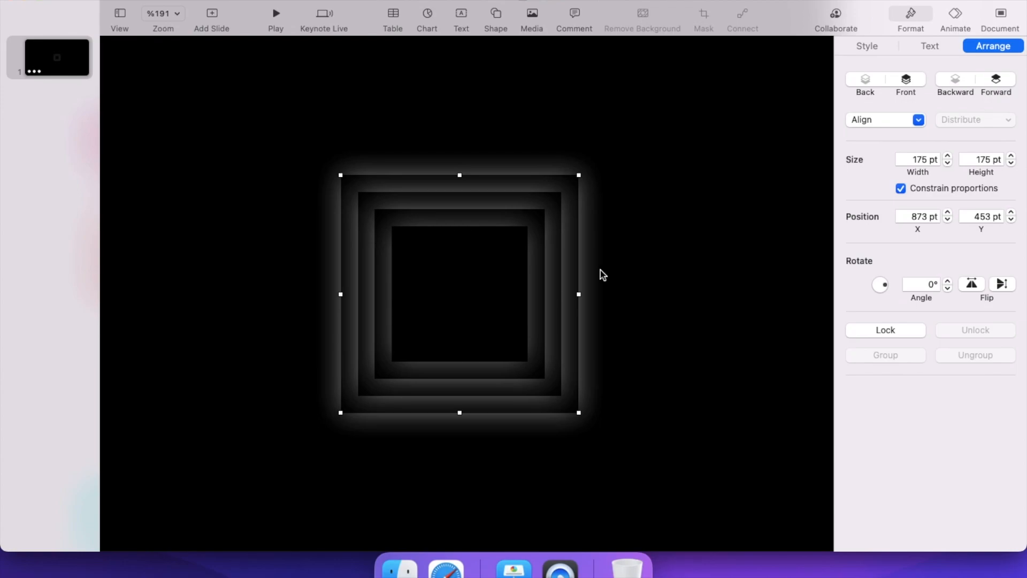
Duplicate the 175 pt square and align the copy over it
{"action": "right_click", "coordinate": [580, 264]}
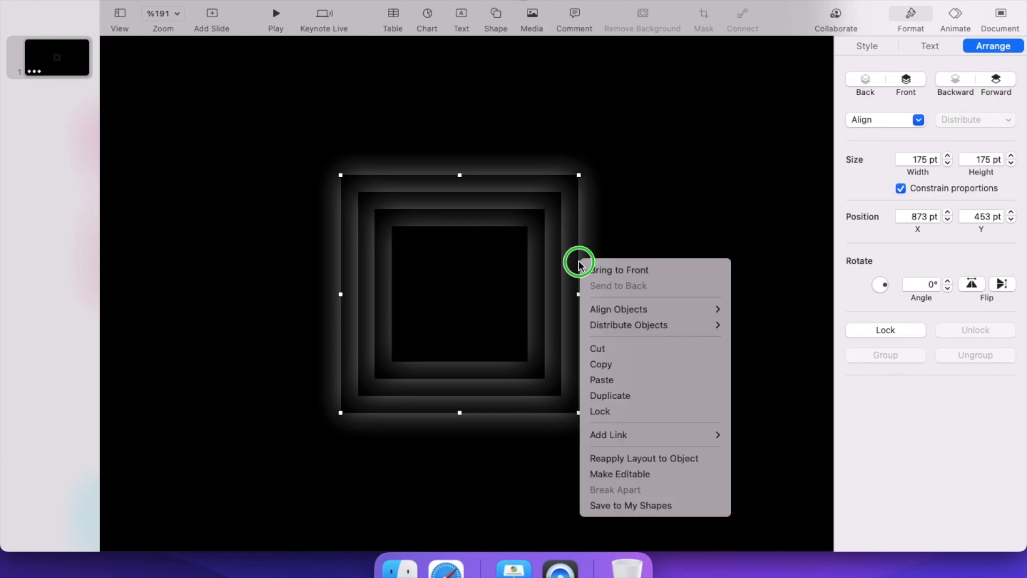
{"action": "left_click", "coordinate": [629, 396]}
{"action": "left_click_drag", "start_coordinate": [553, 346], "coordinate": [542, 338]}
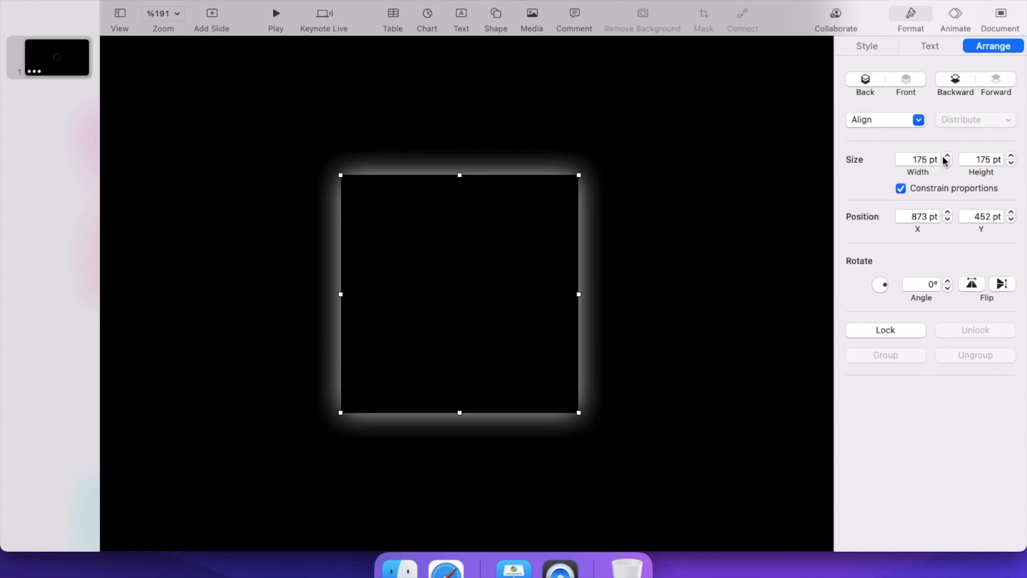
Resize the copy to 200 × 200 pt and center it on the other squares
{"action": "left_click_drag", "start_coordinate": [946, 156], "coordinate": [947, 156]}
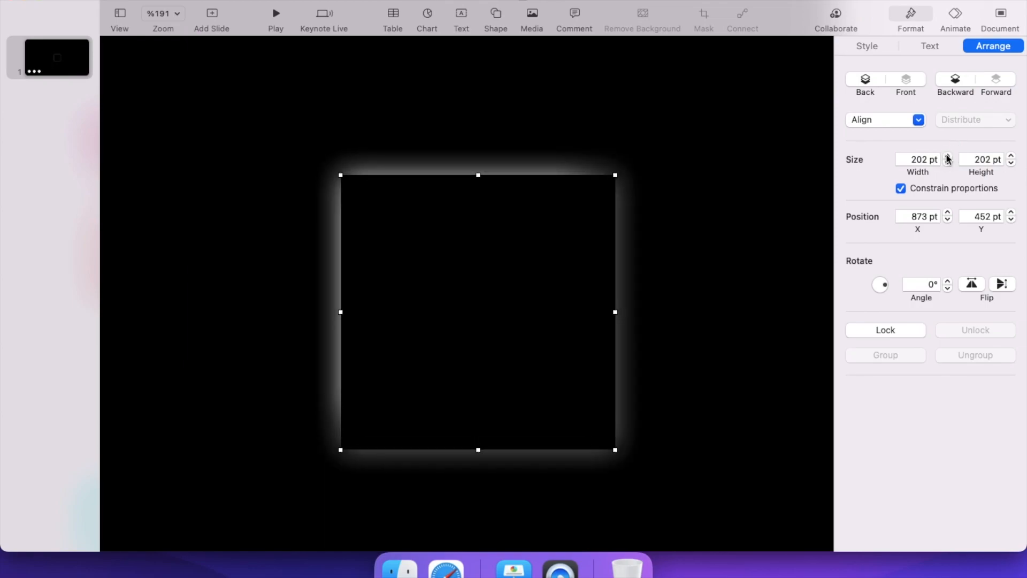
{"action": "left_click", "coordinate": [948, 162]}
{"action": "left_click", "coordinate": [948, 162]}
{"action": "left_click_drag", "start_coordinate": [500, 383], "coordinate": [483, 367]}
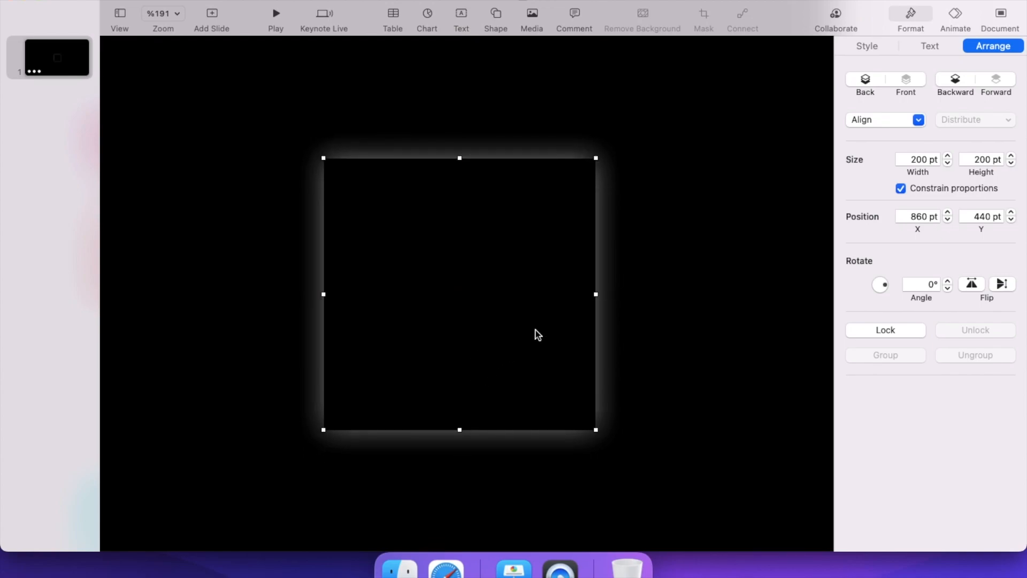
Send the 200 pt square backward until it sits behind all the smaller squares
{"action": "left_click", "coordinate": [956, 78]}
{"action": "left_click", "coordinate": [957, 79]}
{"action": "left_click", "coordinate": [956, 79]}
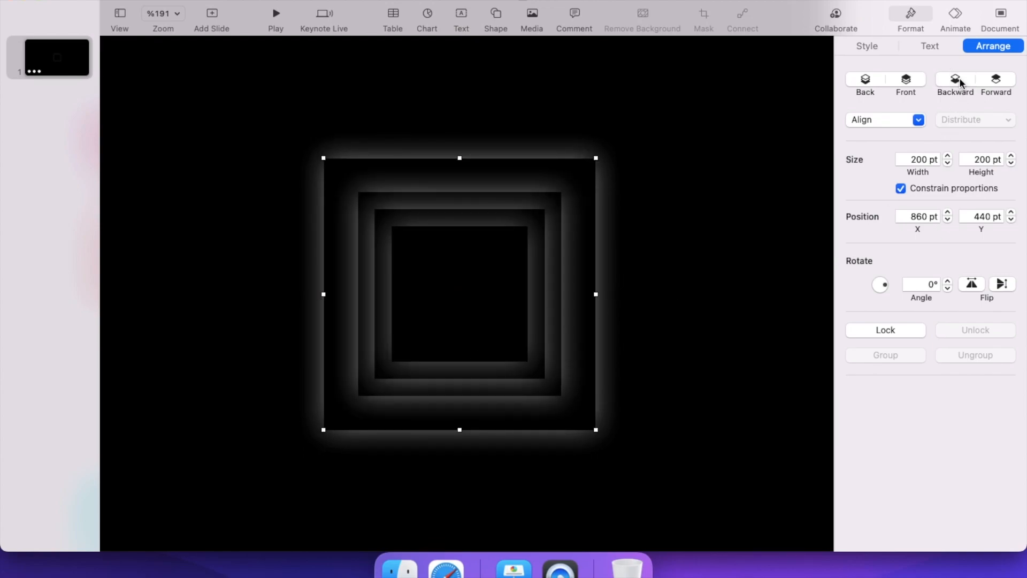
{"action": "left_click", "coordinate": [956, 78]}
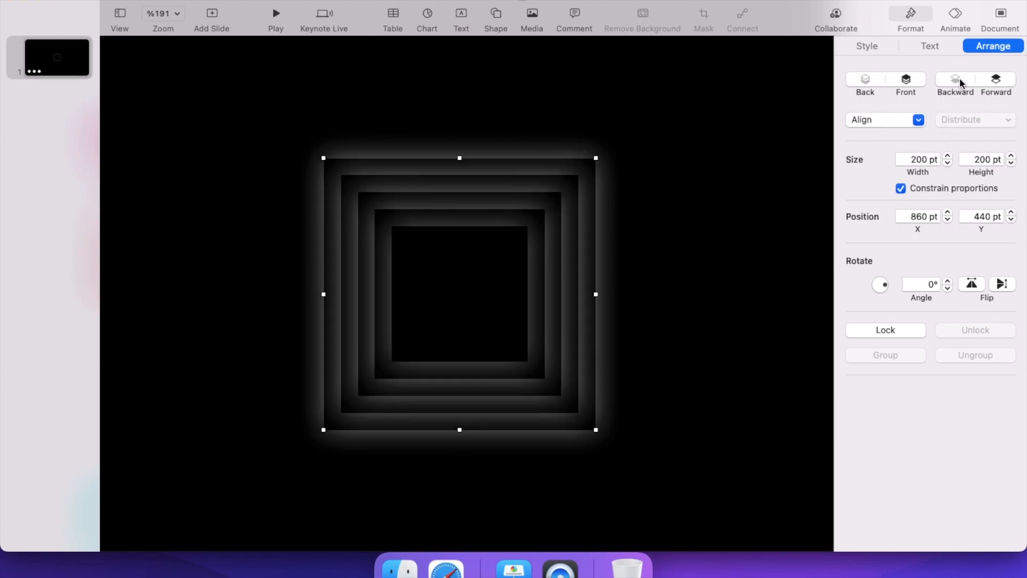
Duplicate the 200 pt square and align the copy exactly over it
{"action": "right_click", "coordinate": [598, 233]}
{"action": "left_click", "coordinate": [638, 373]}
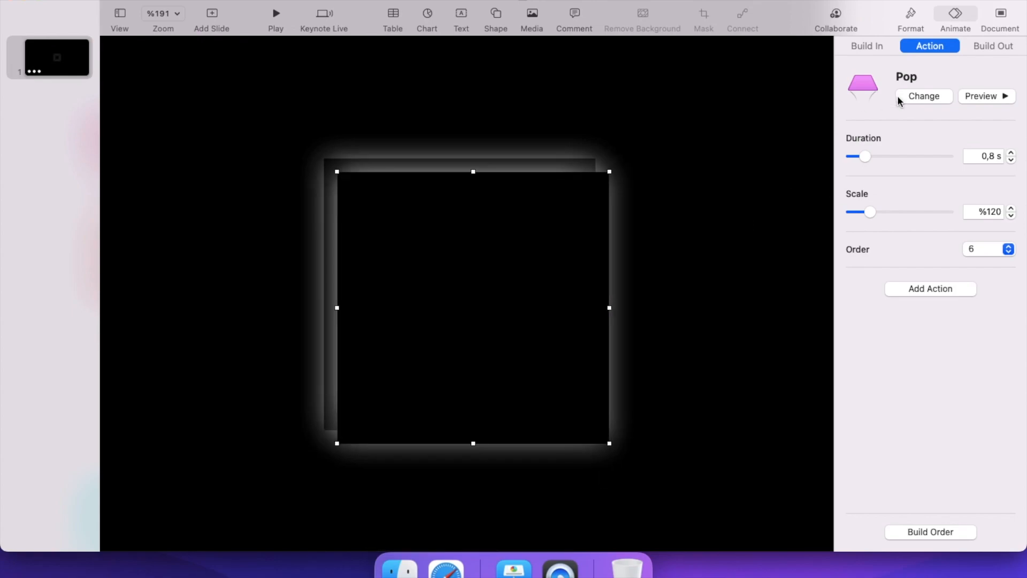
{"action": "left_click_drag", "start_coordinate": [517, 334], "coordinate": [503, 317]}
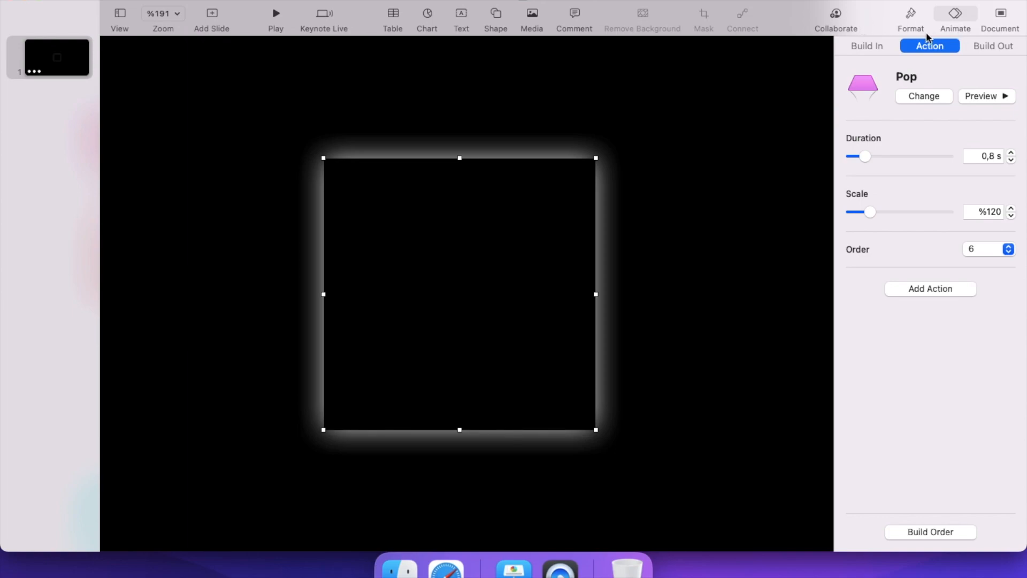
Resize the copy to 225 × 225 pt and center it on the nested squares
{"action": "left_click", "coordinate": [917, 15]}
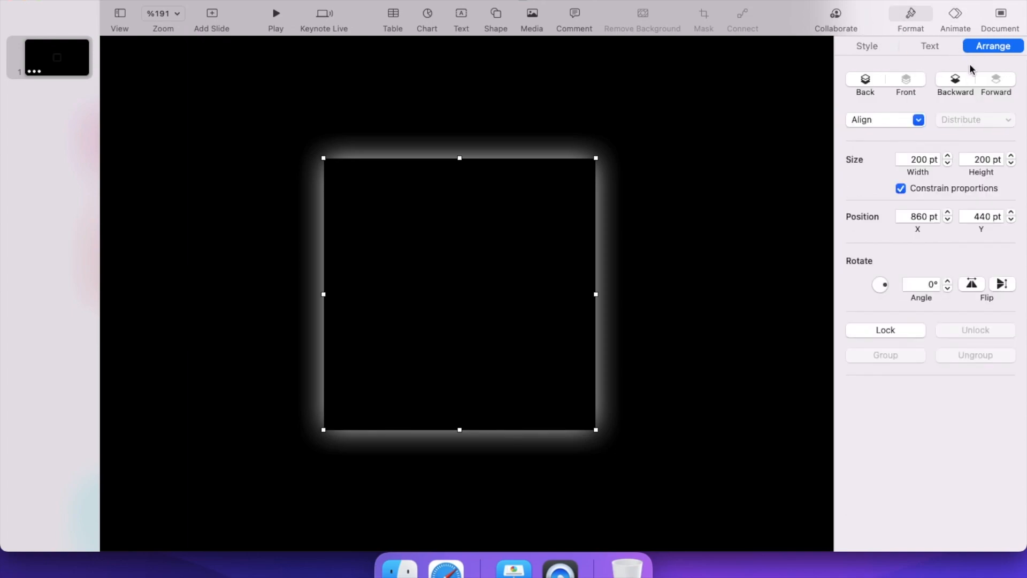
{"action": "left_click", "coordinate": [948, 156]}
{"action": "left_click", "coordinate": [949, 156]}
{"action": "left_click", "coordinate": [948, 156]}
{"action": "left_click", "coordinate": [948, 157]}
{"action": "left_click", "coordinate": [948, 156]}
{"action": "left_click", "coordinate": [948, 156]}
{"action": "left_click", "coordinate": [948, 156]}
{"action": "left_click", "coordinate": [948, 156]}
{"action": "left_click", "coordinate": [948, 156]}
{"action": "left_click", "coordinate": [948, 156]}
{"action": "left_click", "coordinate": [949, 156]}
{"action": "left_click", "coordinate": [948, 157]}
{"action": "left_click", "coordinate": [949, 156]}
{"action": "left_click", "coordinate": [948, 156]}
{"action": "left_click", "coordinate": [949, 156]}
{"action": "left_click", "coordinate": [948, 156]}
{"action": "left_click_drag", "start_coordinate": [582, 358], "coordinate": [568, 341]}
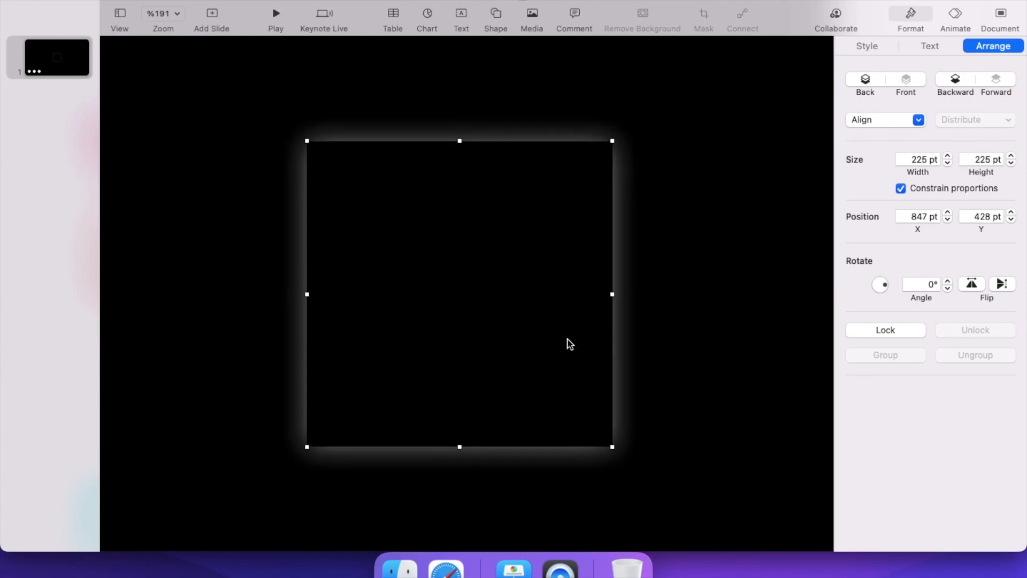
Send the 225 pt square backward until it sits behind all the other squares
{"action": "left_click", "coordinate": [955, 80]}
{"action": "left_click", "coordinate": [956, 80]}
{"action": "left_click", "coordinate": [956, 81]}
{"action": "left_click", "coordinate": [956, 80]}
{"action": "left_click", "coordinate": [956, 81]}
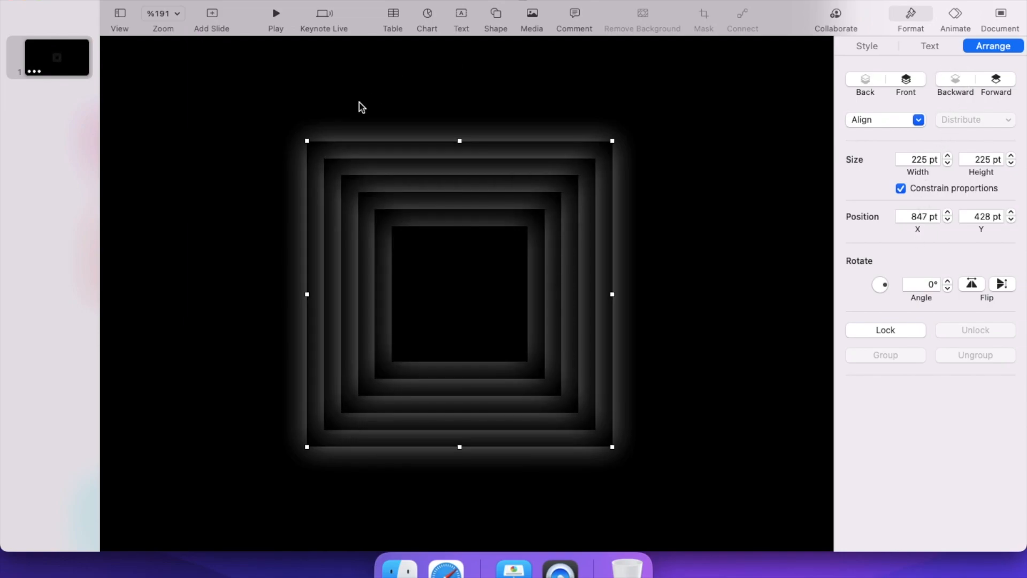
Add a Magic Move transition to slide 1
{"action": "left_click", "coordinate": [76, 73]}
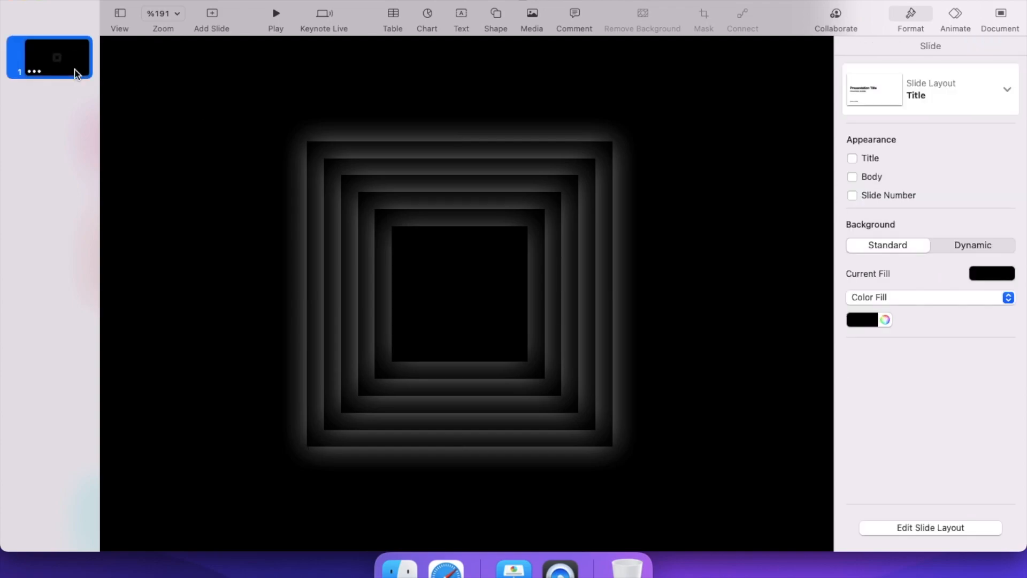
{"action": "left_click", "coordinate": [956, 11]}
{"action": "left_click", "coordinate": [932, 97]}
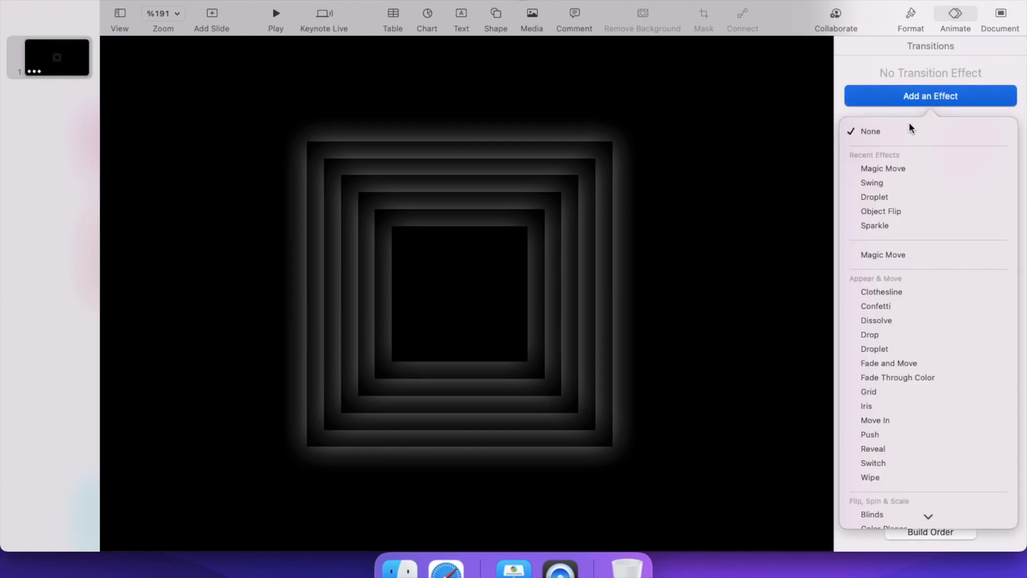
{"action": "left_click", "coordinate": [896, 168]}
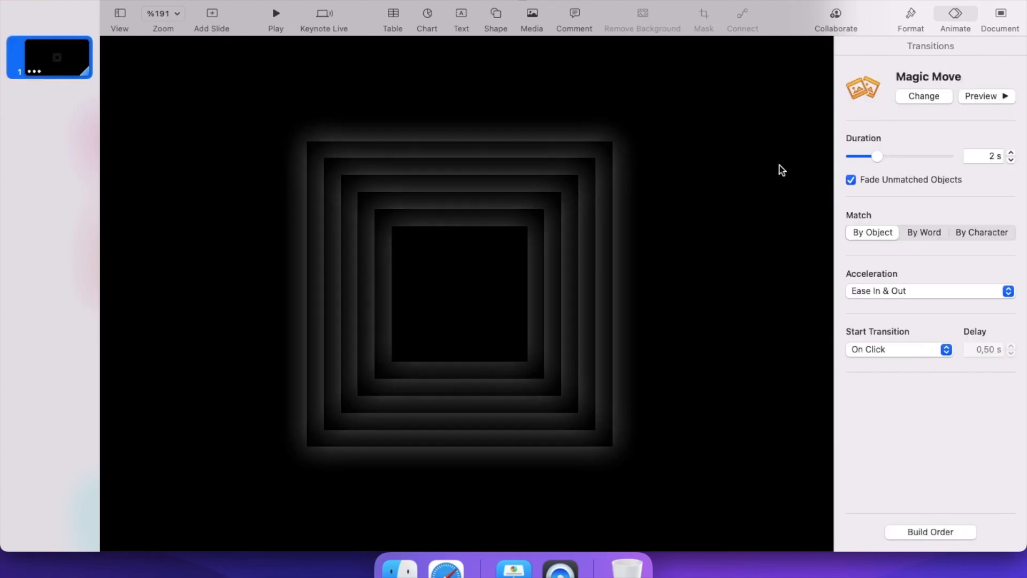
Set the Magic Move duration to 0,5 s and make the transition start automatically with a 0,20 s delay
{"action": "left_click", "coordinate": [1011, 160]}
{"action": "left_click", "coordinate": [1012, 160]}
{"action": "left_click", "coordinate": [1011, 160]}
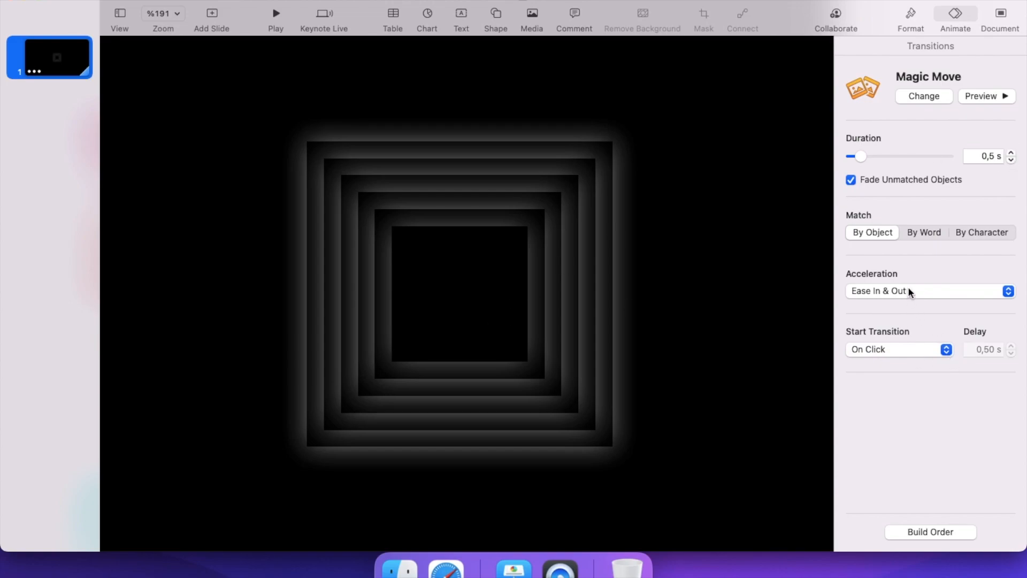
{"action": "left_click", "coordinate": [885, 351]}
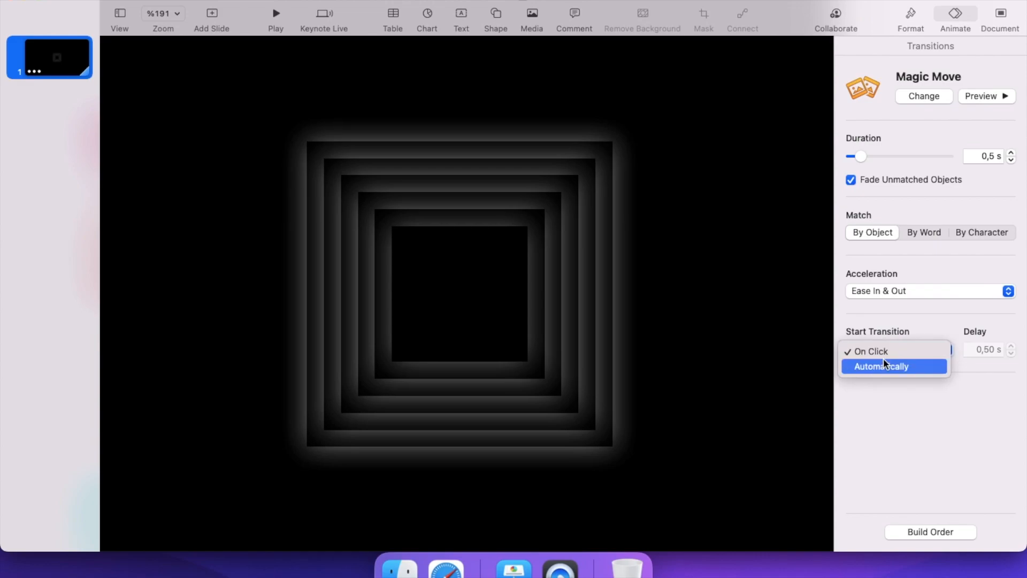
{"action": "left_click", "coordinate": [884, 364]}
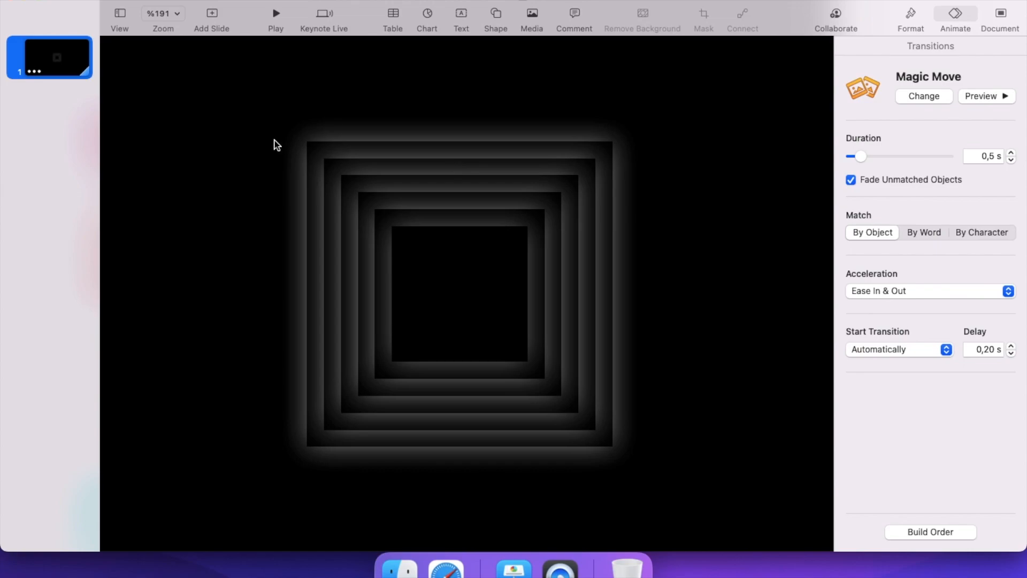
Duplicate the slide, and keep duplicating all the slides together until the presentation has eight identical slides
{"action": "right_click", "coordinate": [55, 64]}
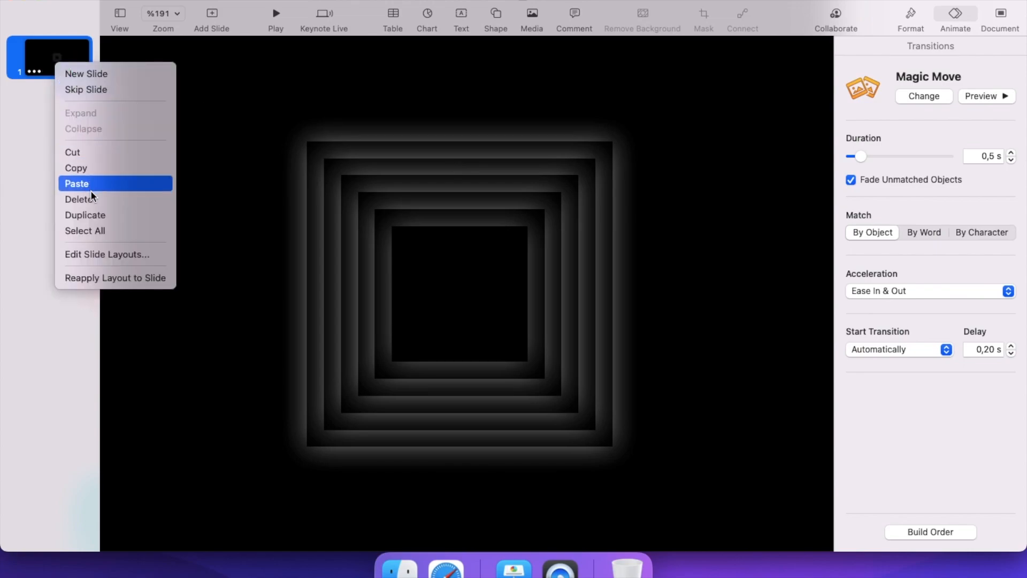
{"action": "left_click", "coordinate": [104, 215]}
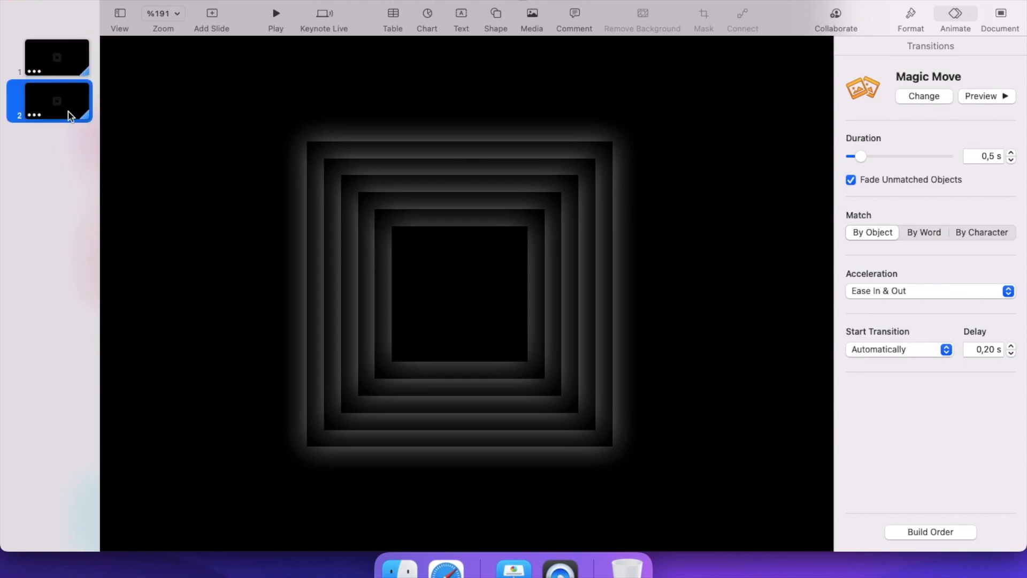
{"action": "right_click", "coordinate": [63, 54]}
{"action": "left_click", "coordinate": [110, 203]}
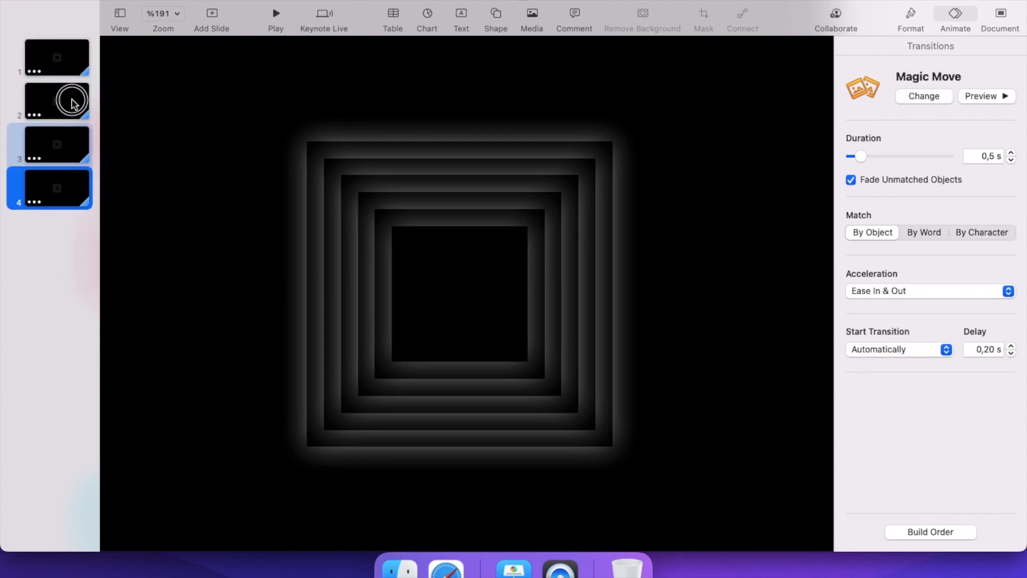
{"action": "left_click", "coordinate": [51, 59], "text": "shift"}
{"action": "right_click", "coordinate": [68, 55]}
{"action": "left_click", "coordinate": [112, 206]}
Play the slideshow from slide 1 to preview the nested squares animation
{"action": "left_click", "coordinate": [53, 67]}
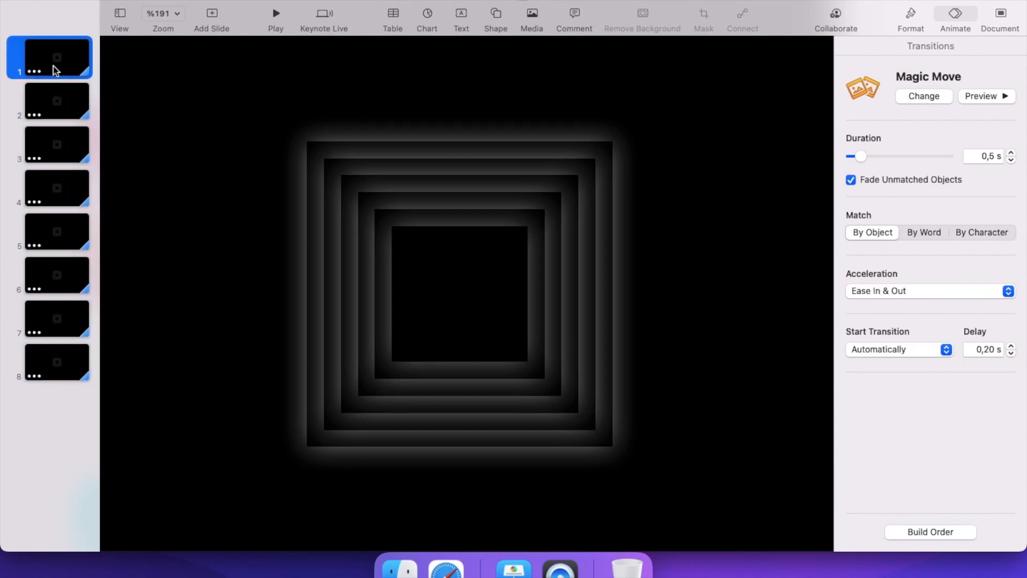
{"action": "left_click", "coordinate": [277, 14]}
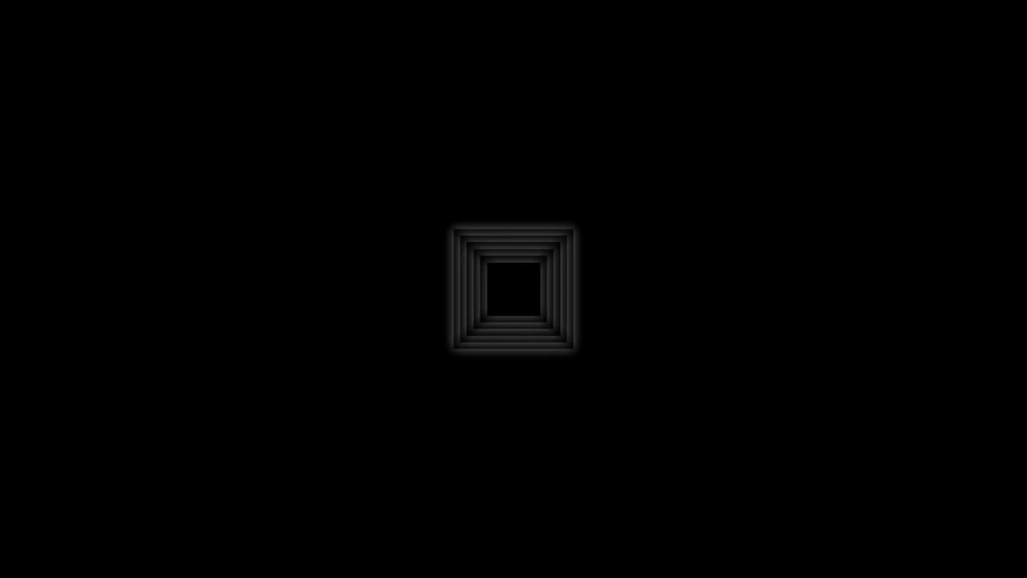